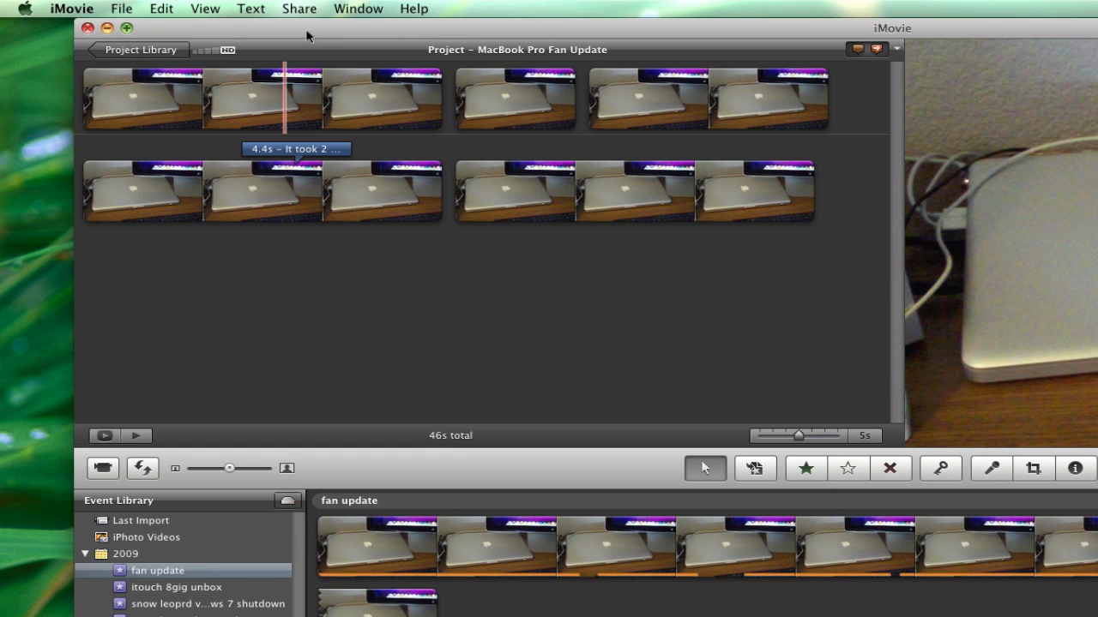
Step: Try to publish the project to YouTube with the personal-movie option turned off, filling in the account password
{"action": "left_click", "coordinate": [300, 9]}
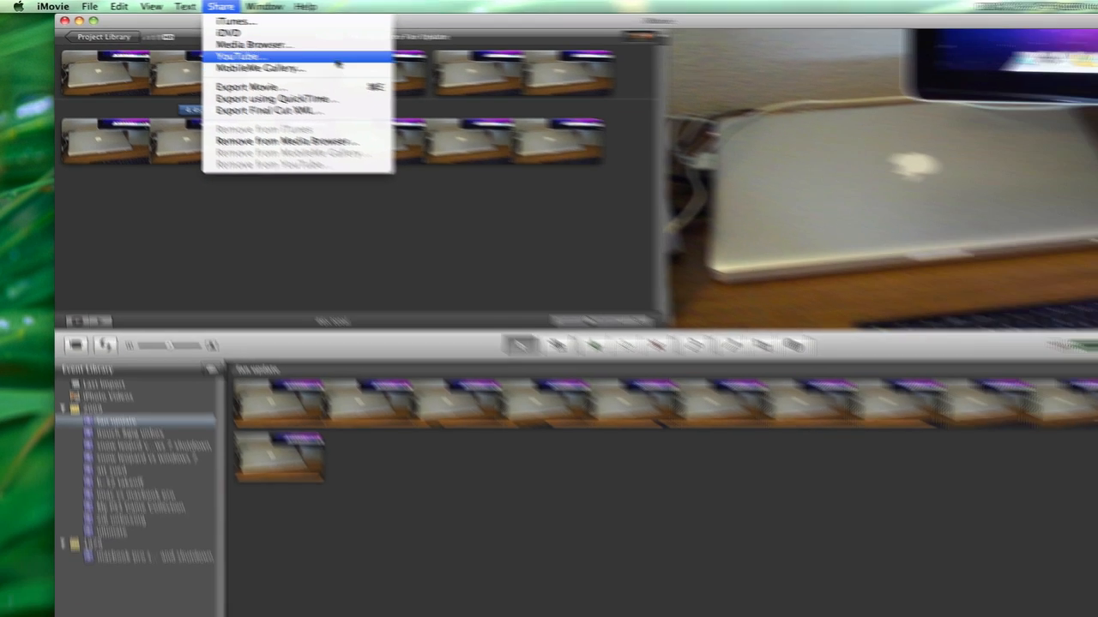
{"action": "left_click", "coordinate": [327, 75]}
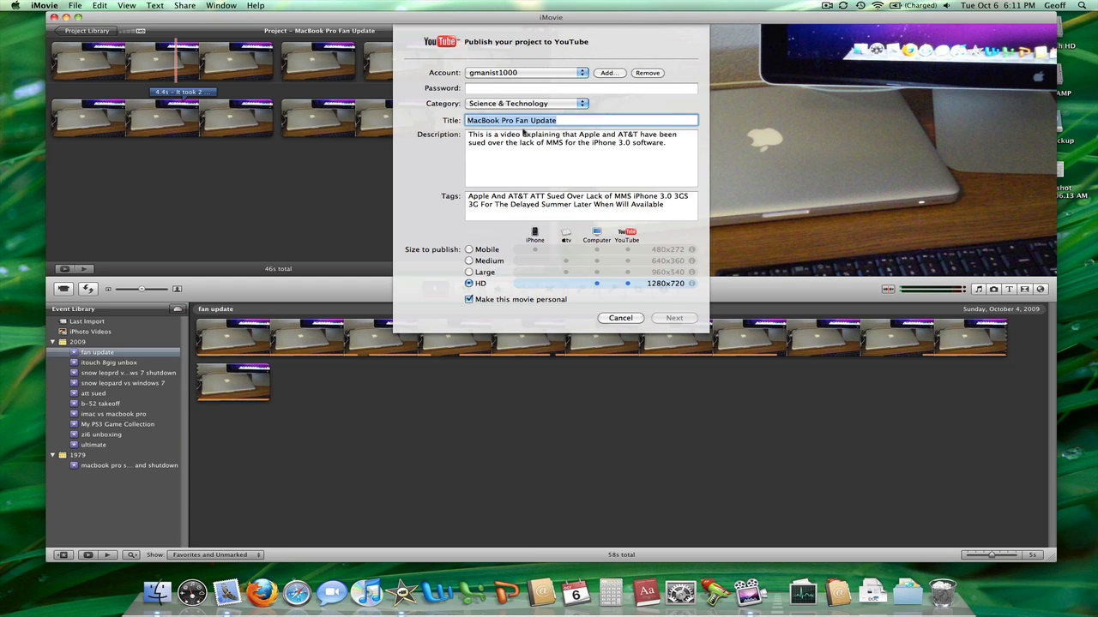
{"action": "left_click", "coordinate": [469, 301]}
{"action": "mouse_move", "coordinate": [692, 285]}
{"action": "left_click", "coordinate": [504, 89]}
{"action": "type", "text": "•"}
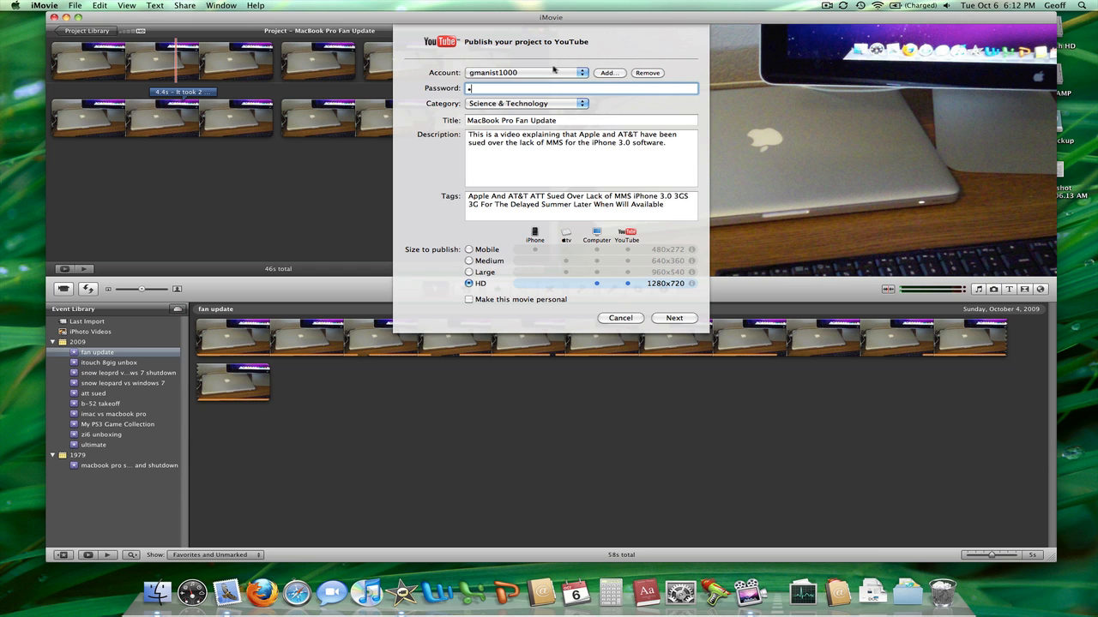
{"action": "left_click", "coordinate": [619, 318]}
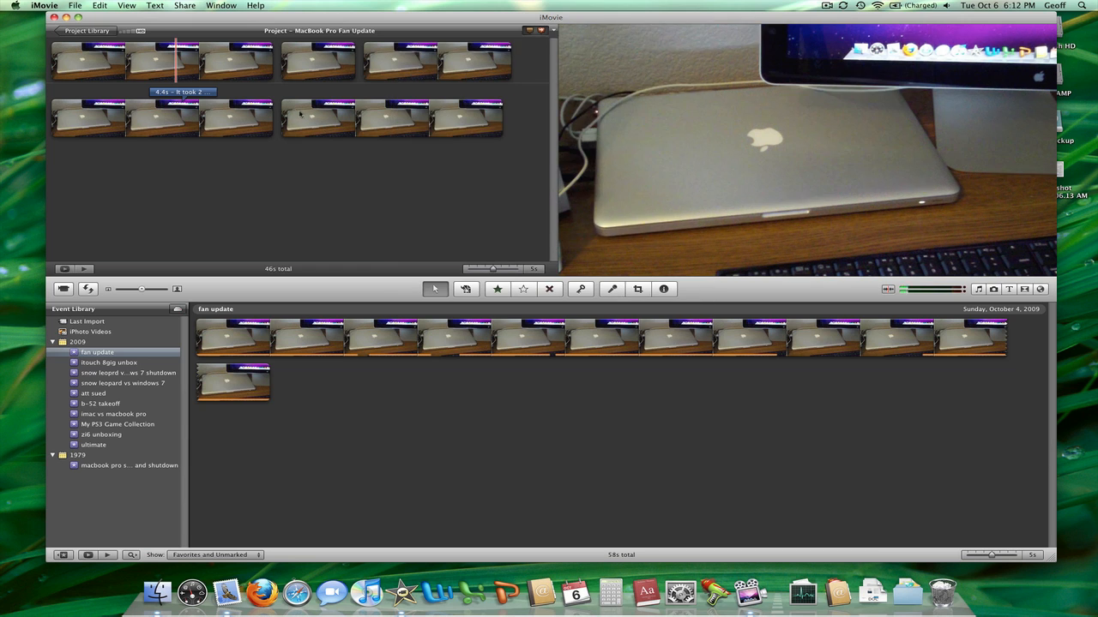
Step: Try to export the movie to the Desktop at HD size, checking the format details of the available sizes
{"action": "left_click", "coordinate": [185, 5]}
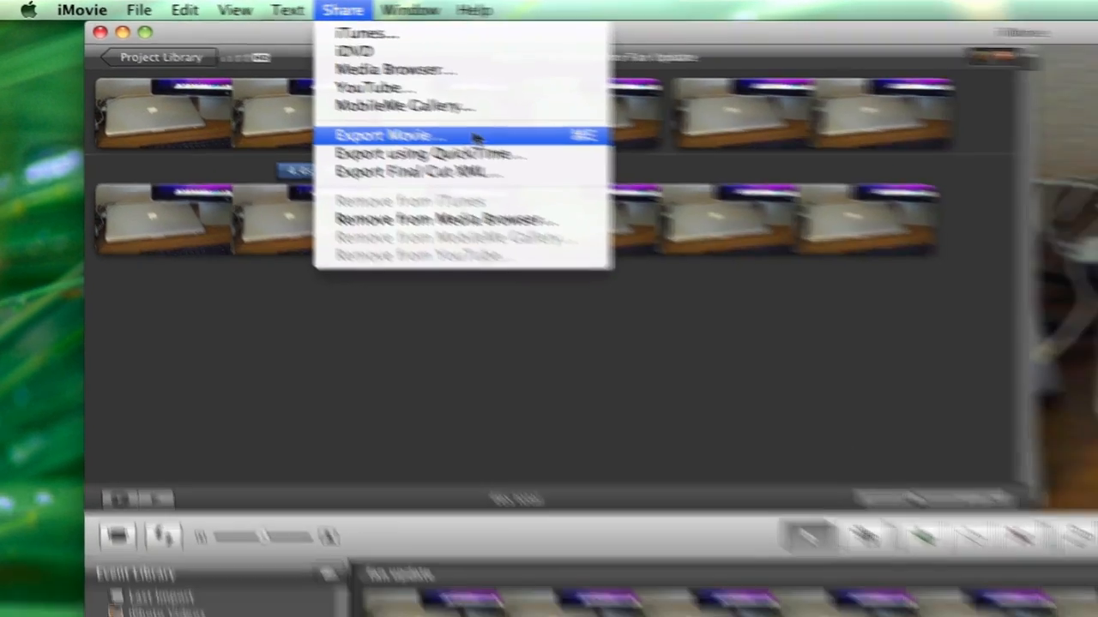
{"action": "left_click", "coordinate": [532, 152]}
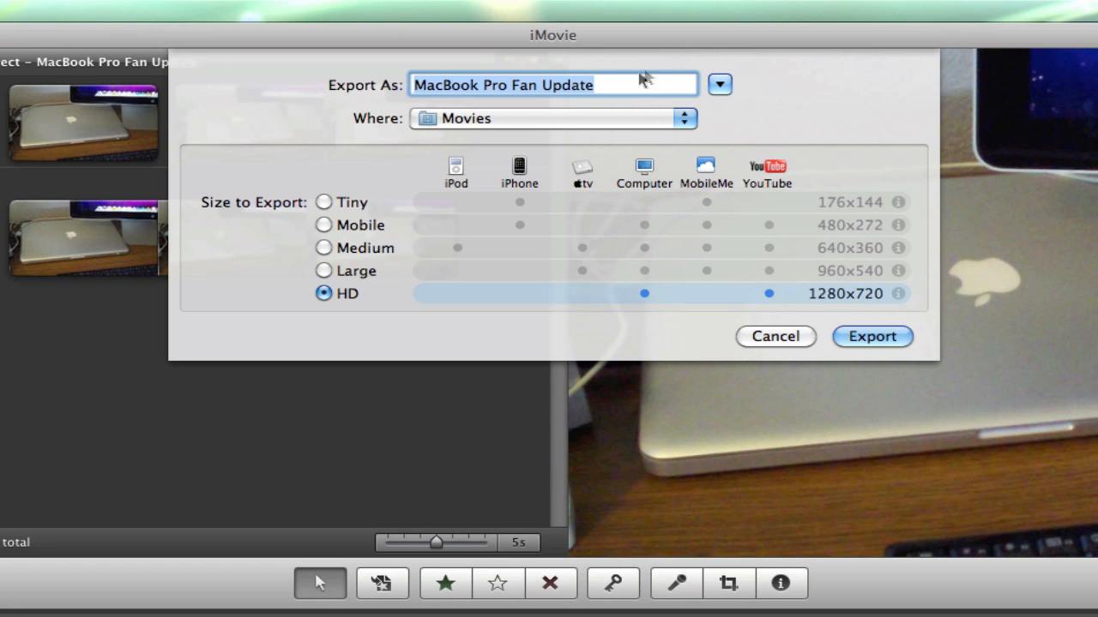
{"action": "left_click", "coordinate": [541, 111]}
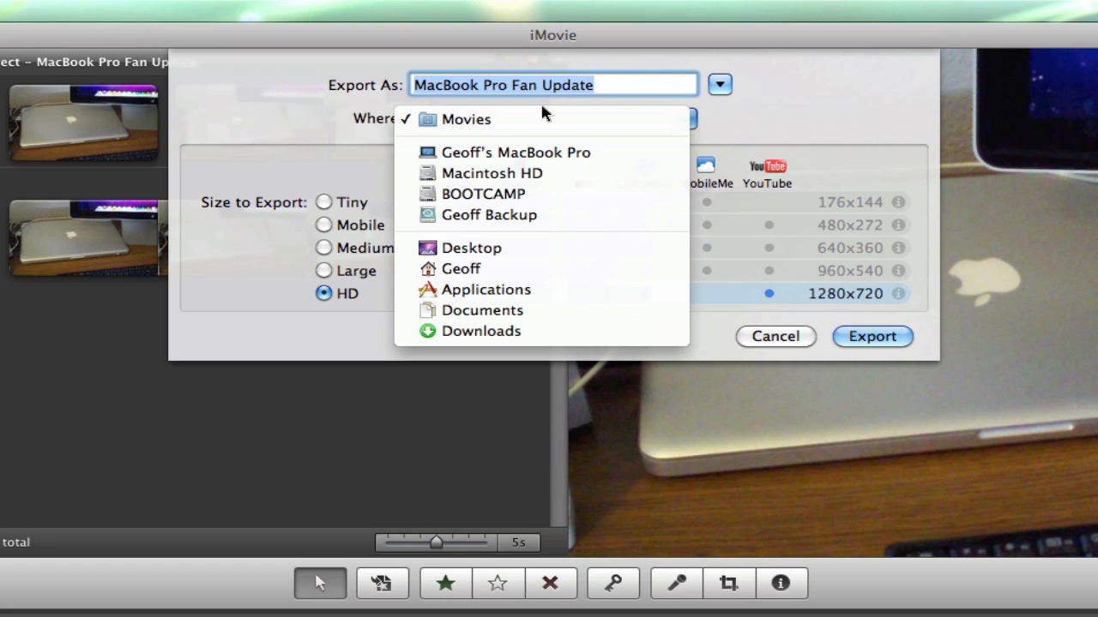
{"action": "left_click", "coordinate": [542, 248]}
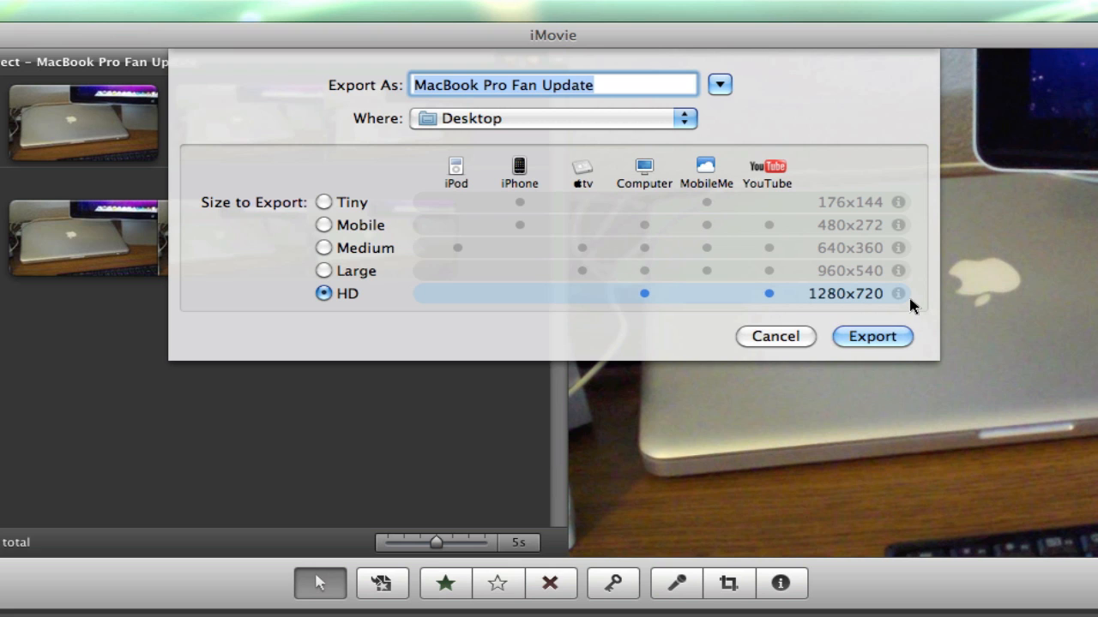
{"action": "mouse_move", "coordinate": [898, 296]}
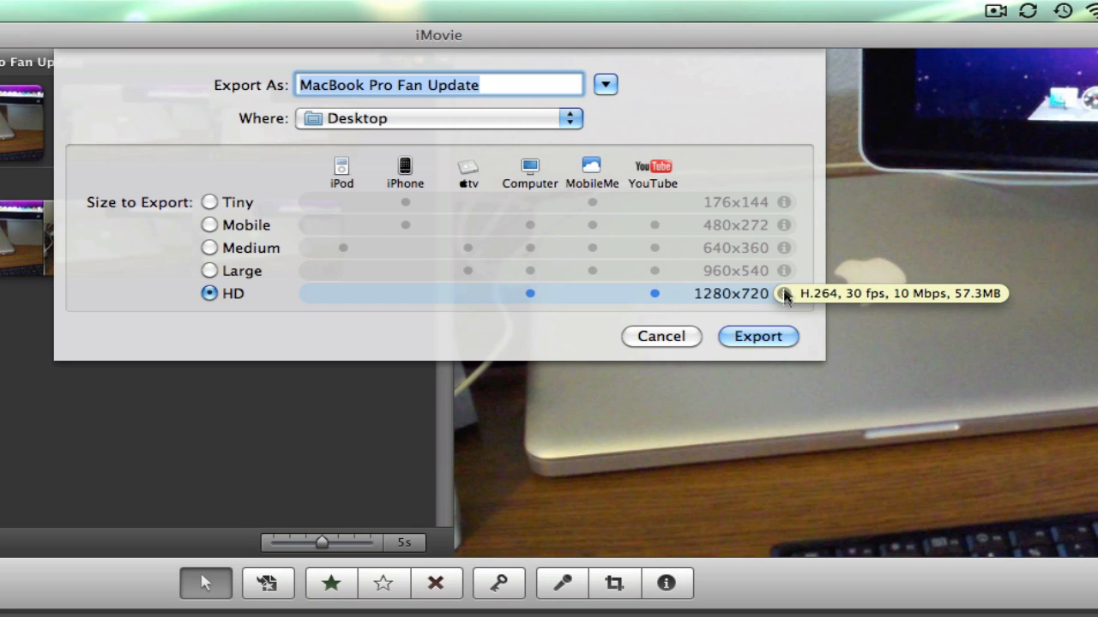
{"action": "mouse_move", "coordinate": [783, 237]}
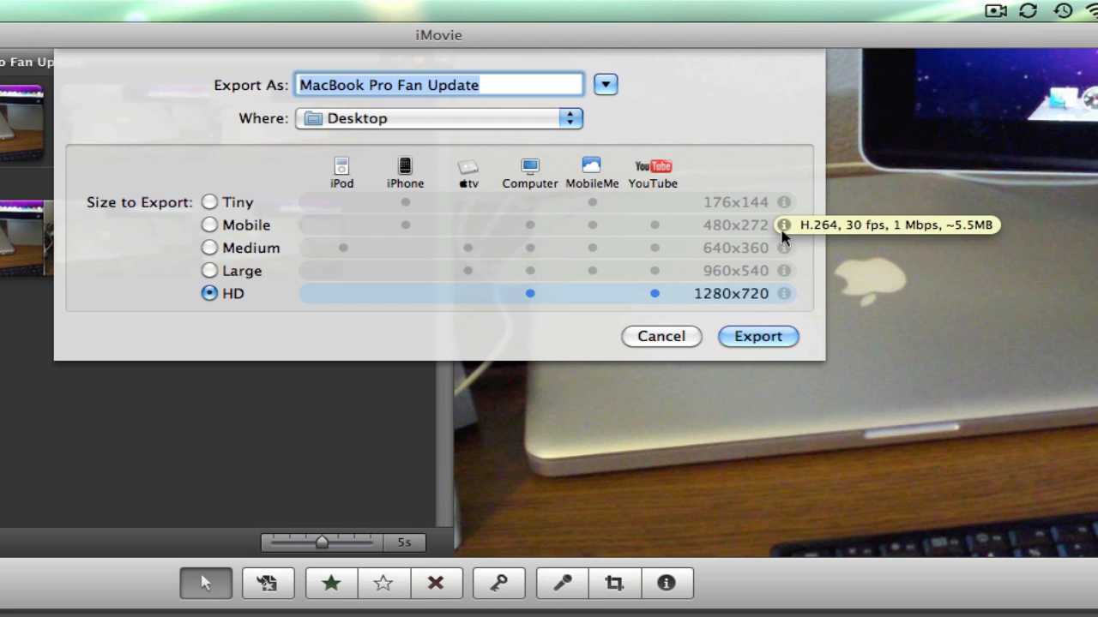
{"action": "mouse_move", "coordinate": [788, 207]}
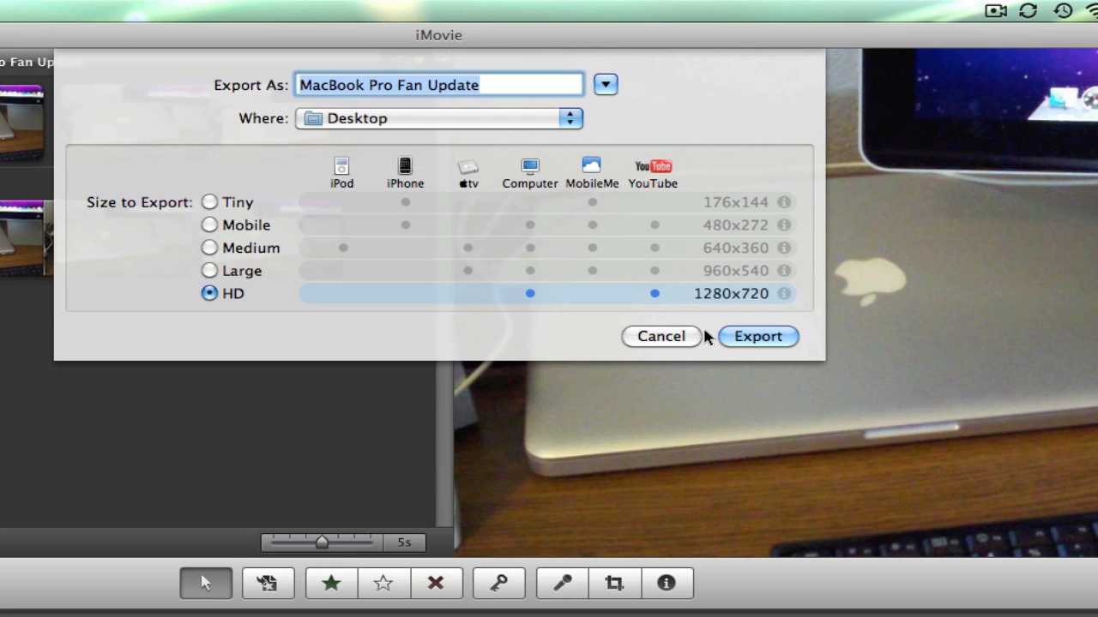
{"action": "left_click", "coordinate": [731, 336]}
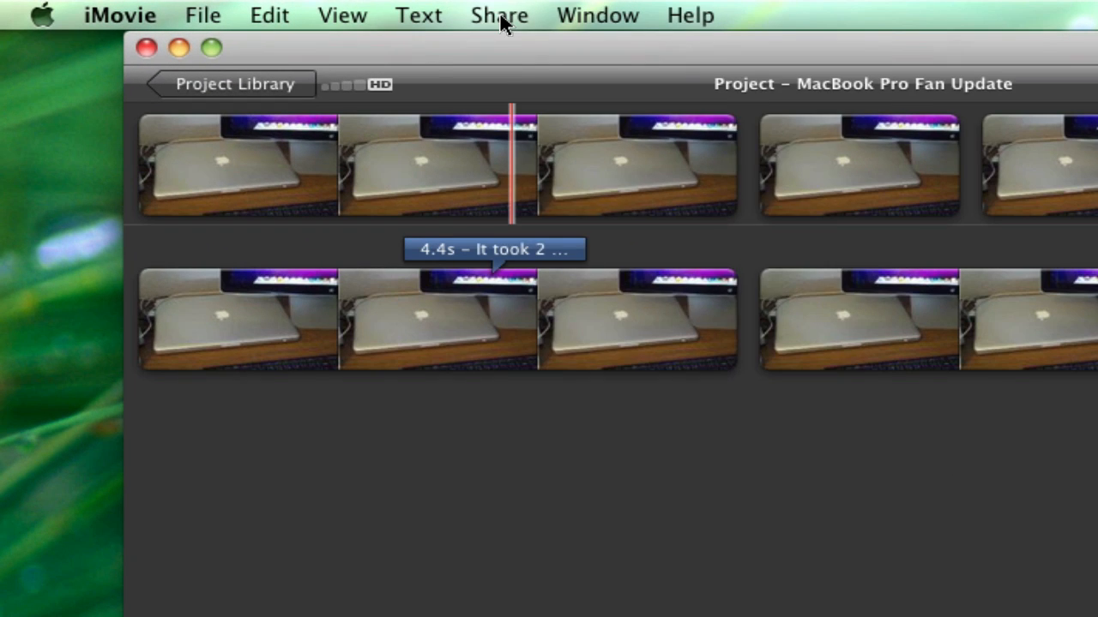
Step: Set up a QuickTime export of the project to the Desktop as Movie to QuickTime Movie with Default Settings
{"action": "left_click", "coordinate": [185, 5]}
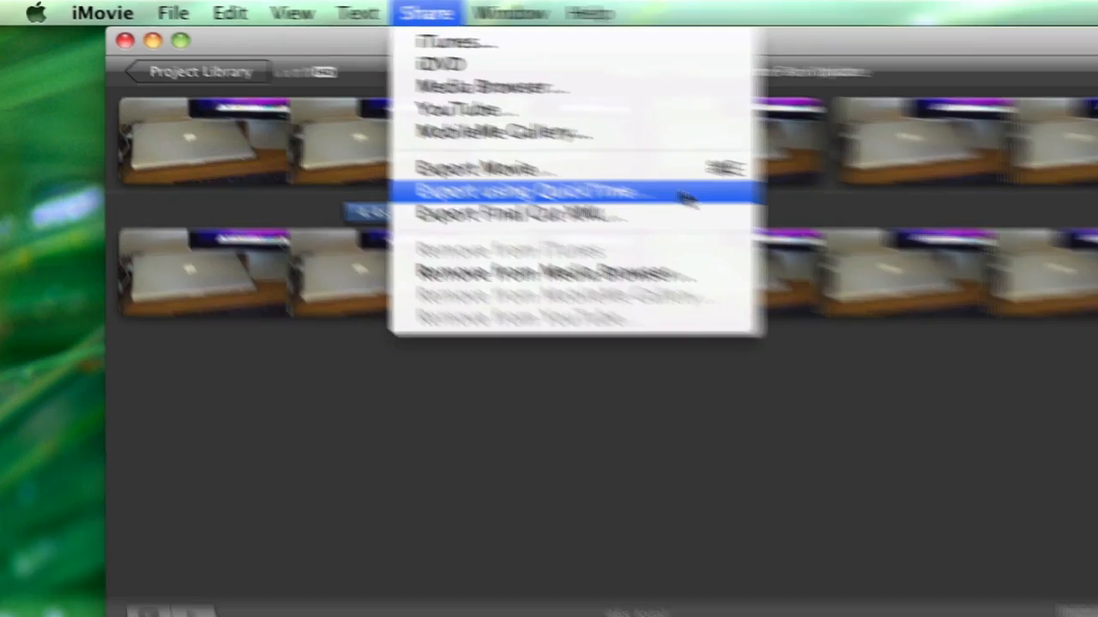
{"action": "left_click", "coordinate": [803, 233]}
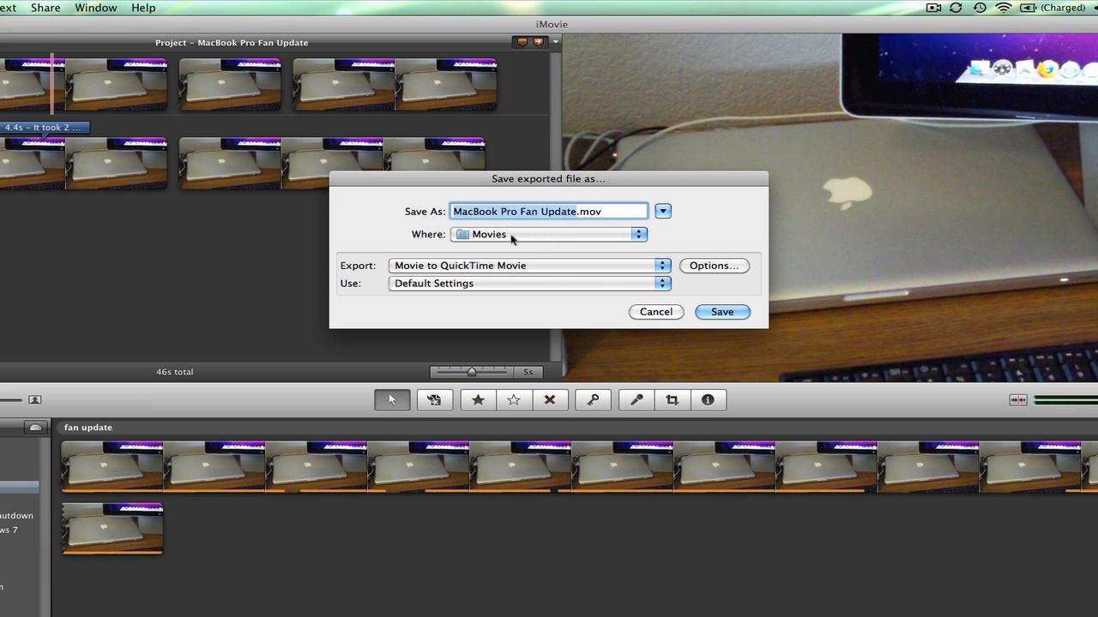
{"action": "left_click", "coordinate": [512, 237]}
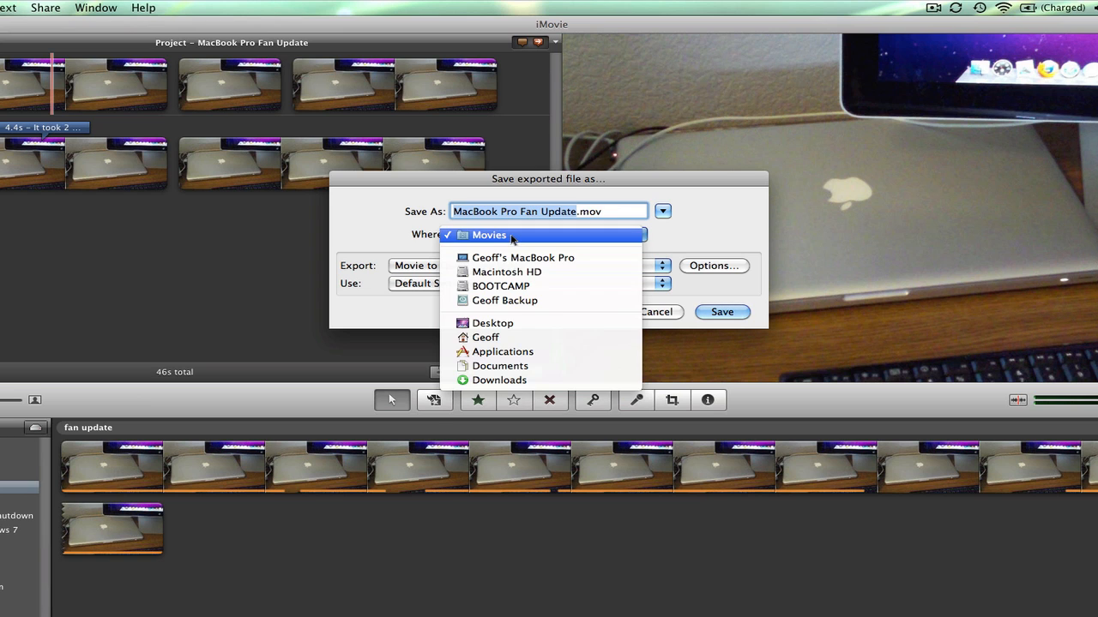
{"action": "left_click", "coordinate": [525, 323]}
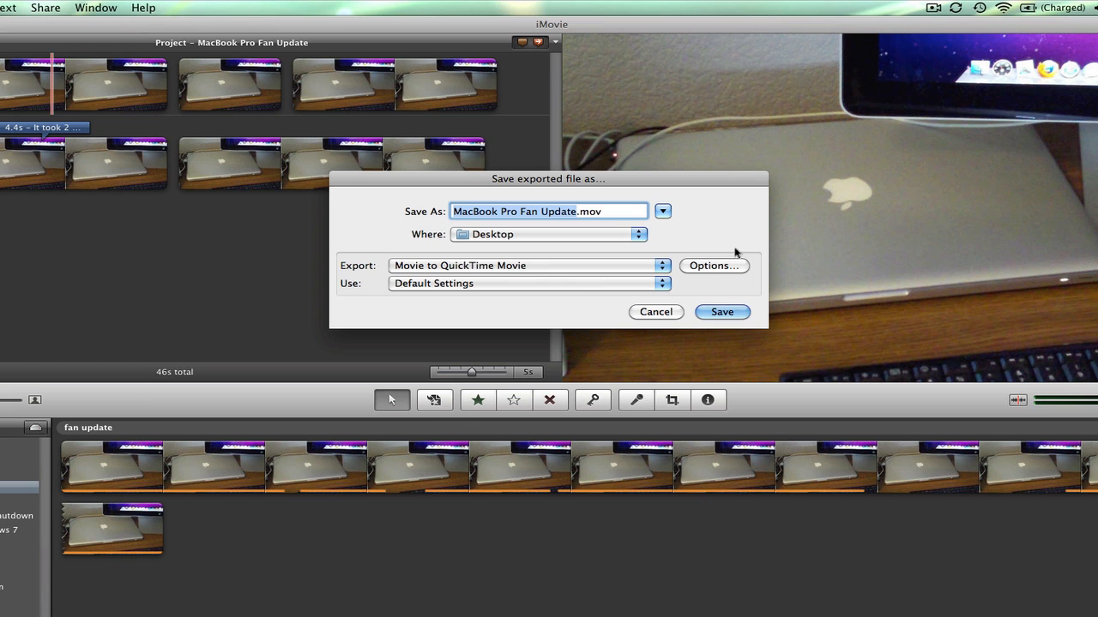
{"action": "left_click", "coordinate": [530, 267]}
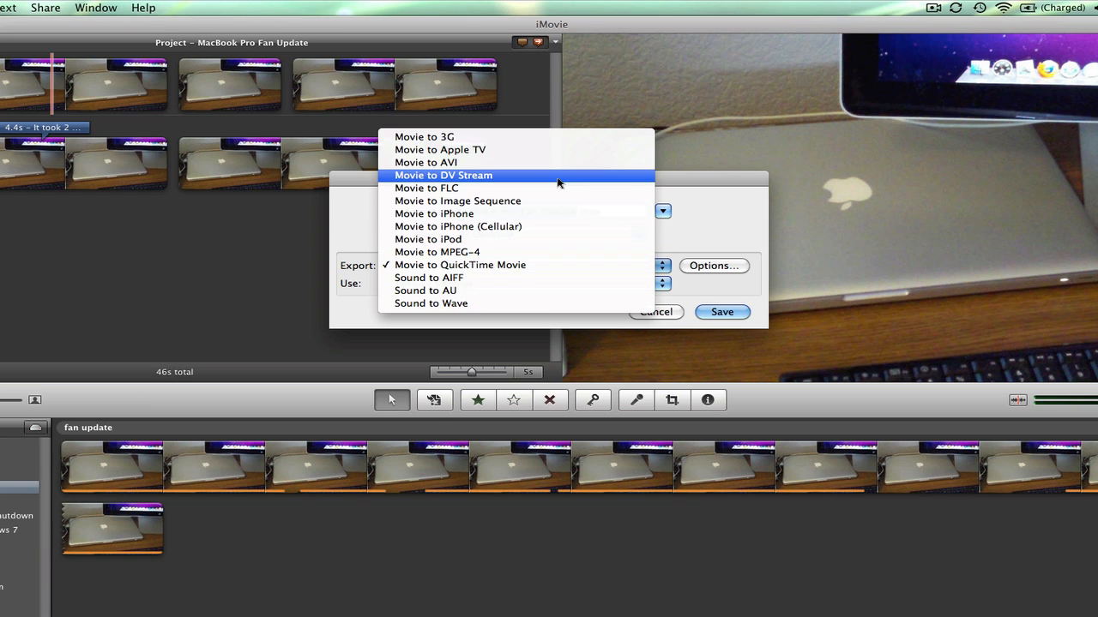
{"action": "left_click", "coordinate": [521, 265]}
{"action": "left_click", "coordinate": [515, 284]}
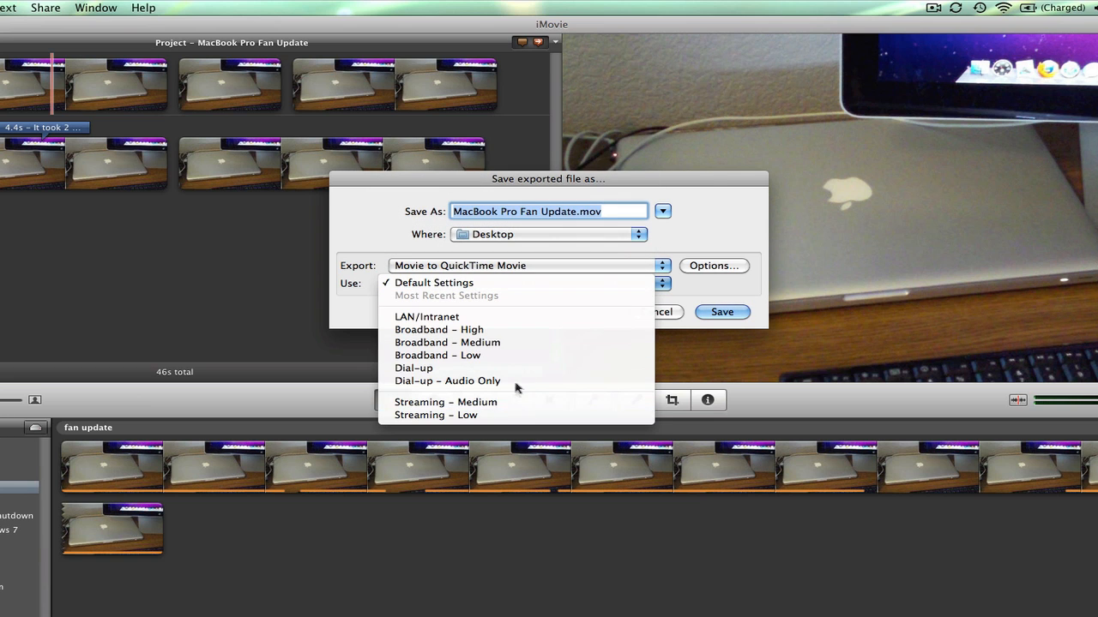
{"action": "left_click", "coordinate": [507, 283]}
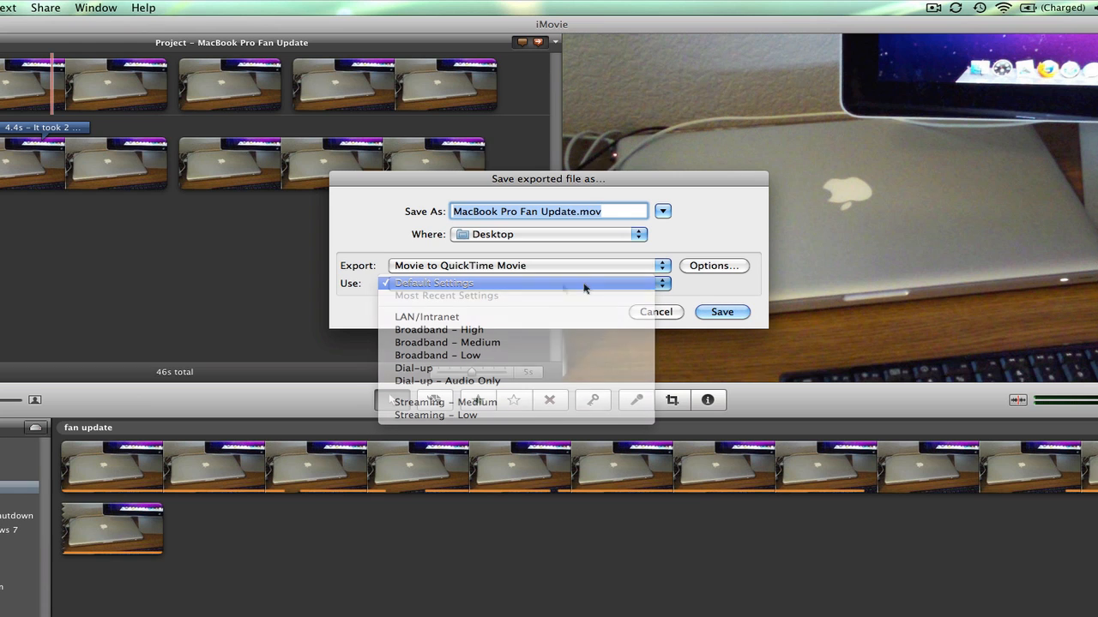
Step: Configure the export's video compression to use H.264 with the quality set to Best
{"action": "left_click", "coordinate": [723, 267]}
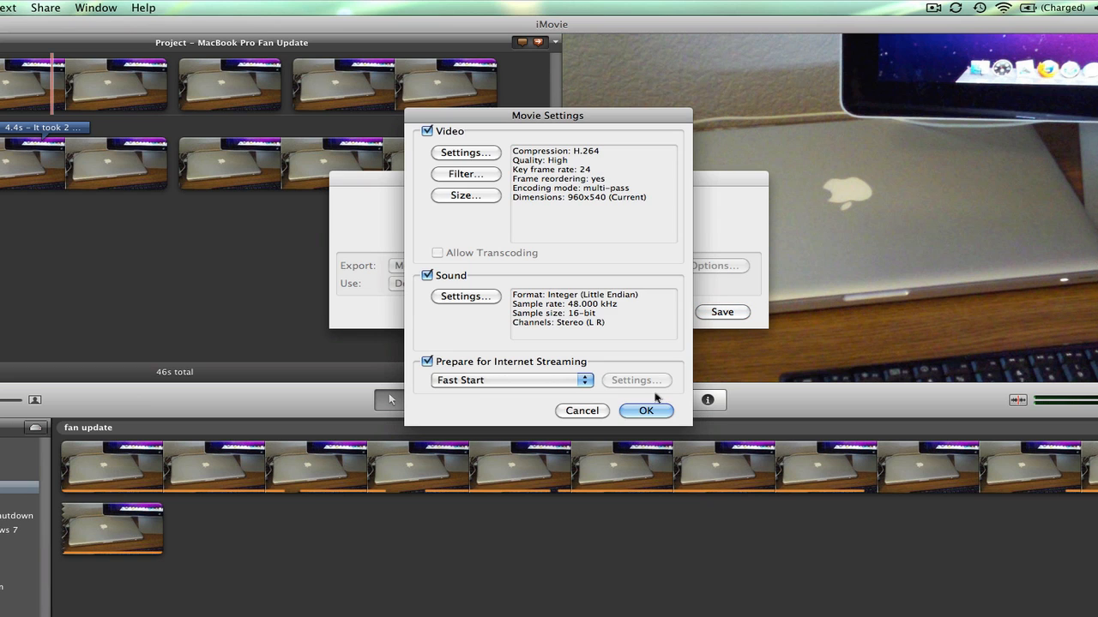
{"action": "left_click", "coordinate": [485, 155]}
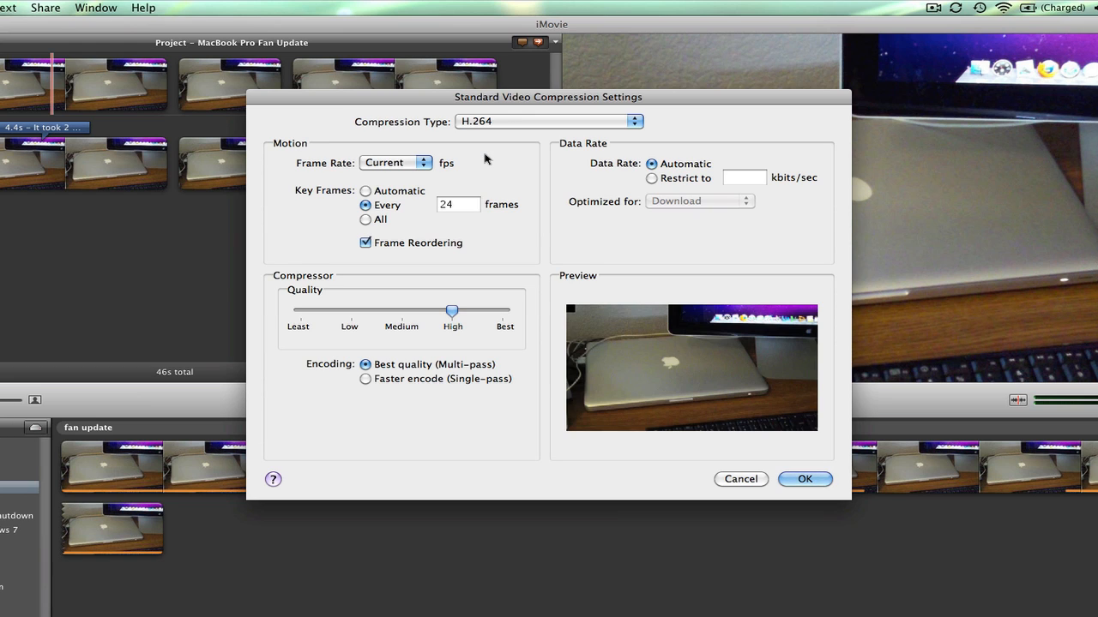
{"action": "left_click", "coordinate": [522, 126]}
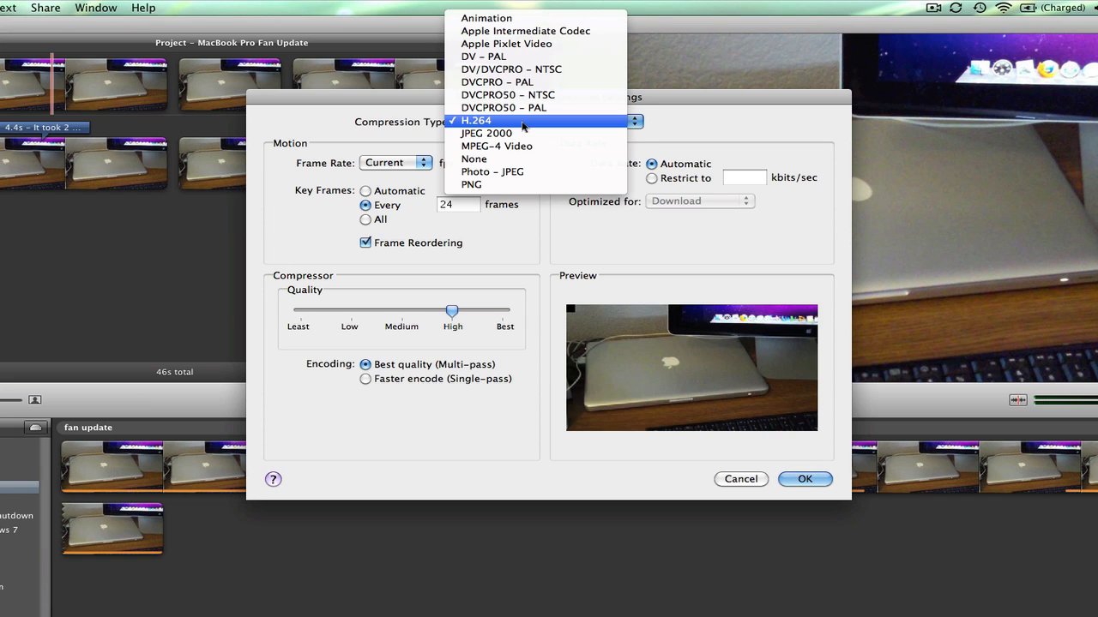
{"action": "left_click", "coordinate": [523, 122]}
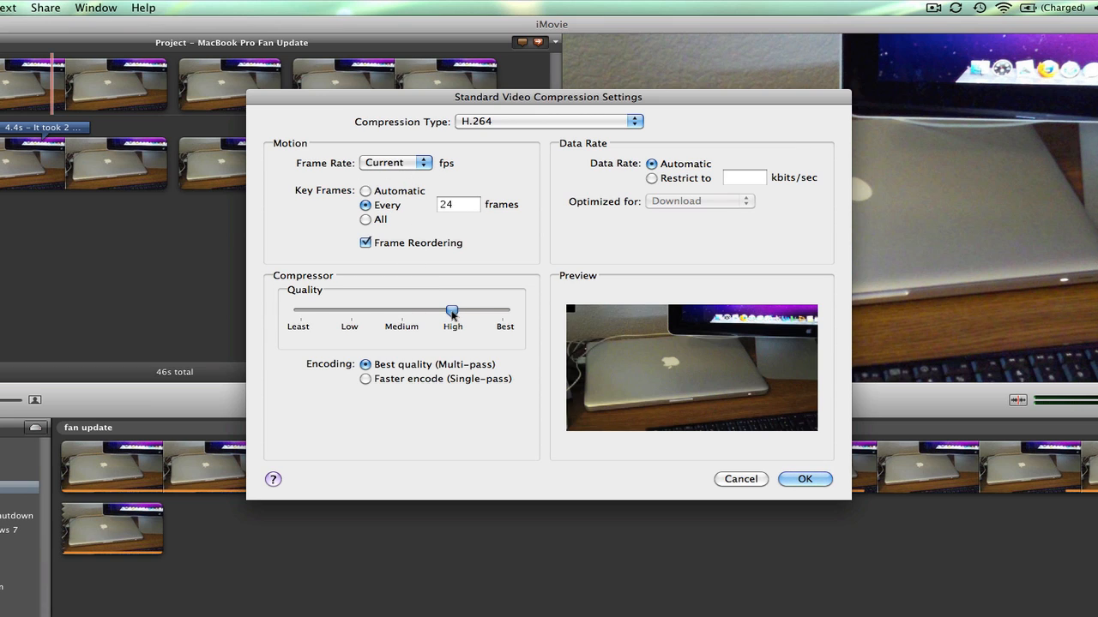
{"action": "left_click_drag", "start_coordinate": [452, 310], "coordinate": [557, 324]}
{"action": "left_click", "coordinate": [791, 481]}
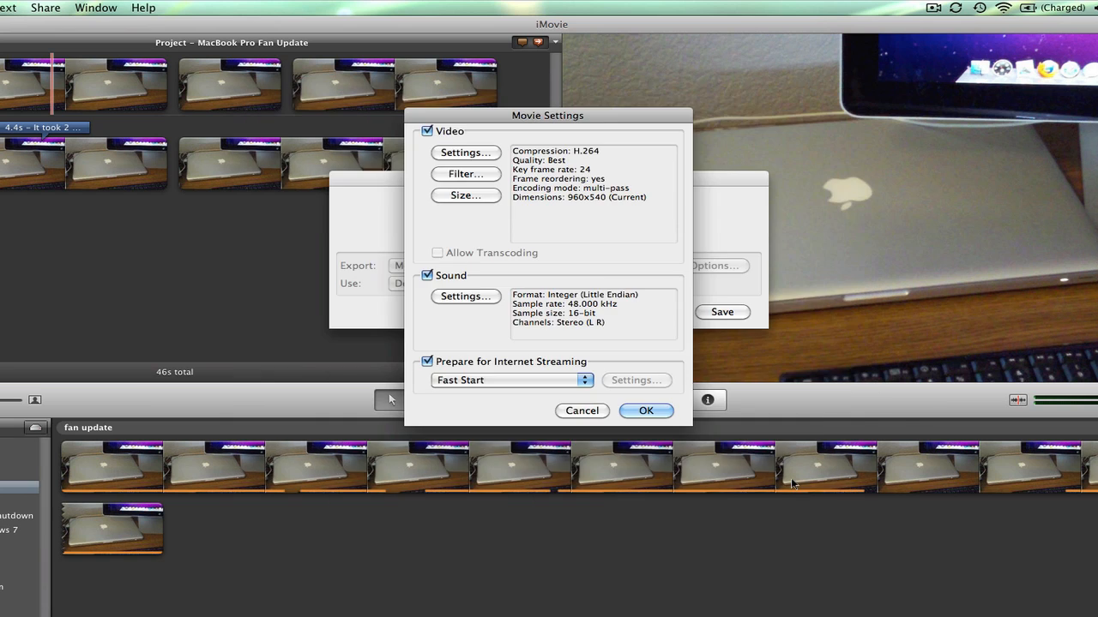
Step: Set the export's video dimensions to 1280 x 720 HD
{"action": "left_click", "coordinate": [466, 196]}
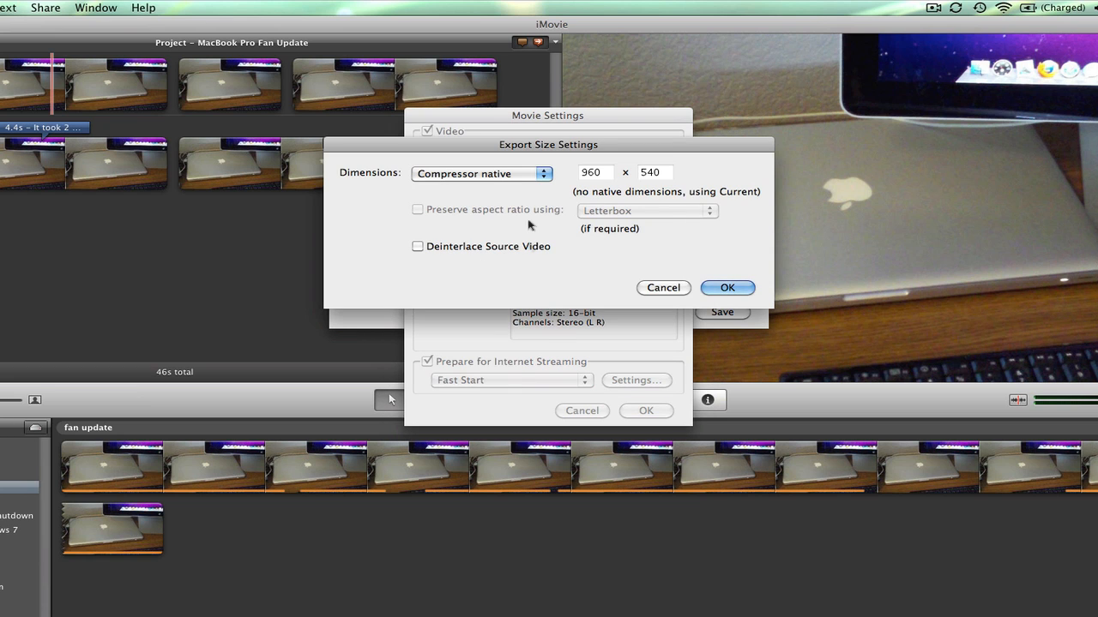
{"action": "left_click", "coordinate": [490, 174]}
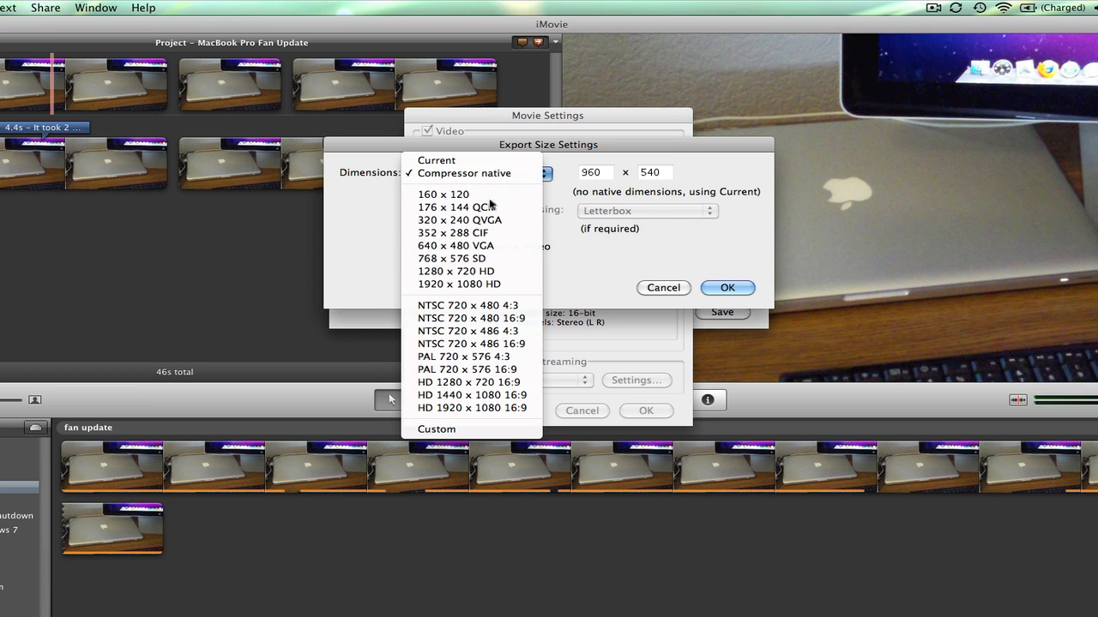
{"action": "left_click", "coordinate": [494, 271]}
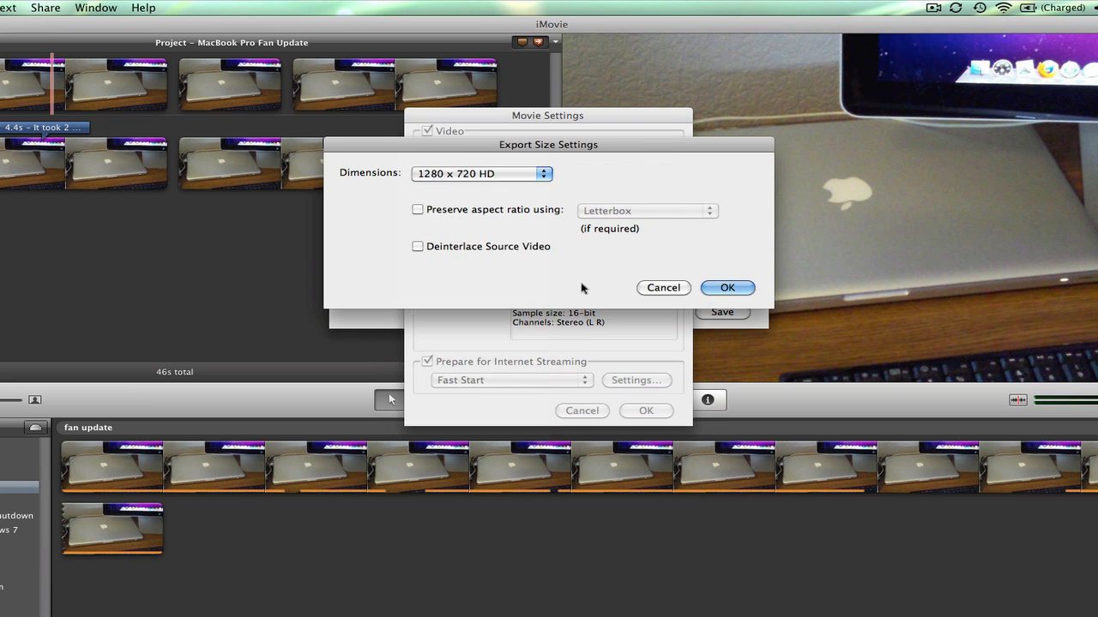
{"action": "left_click", "coordinate": [724, 288]}
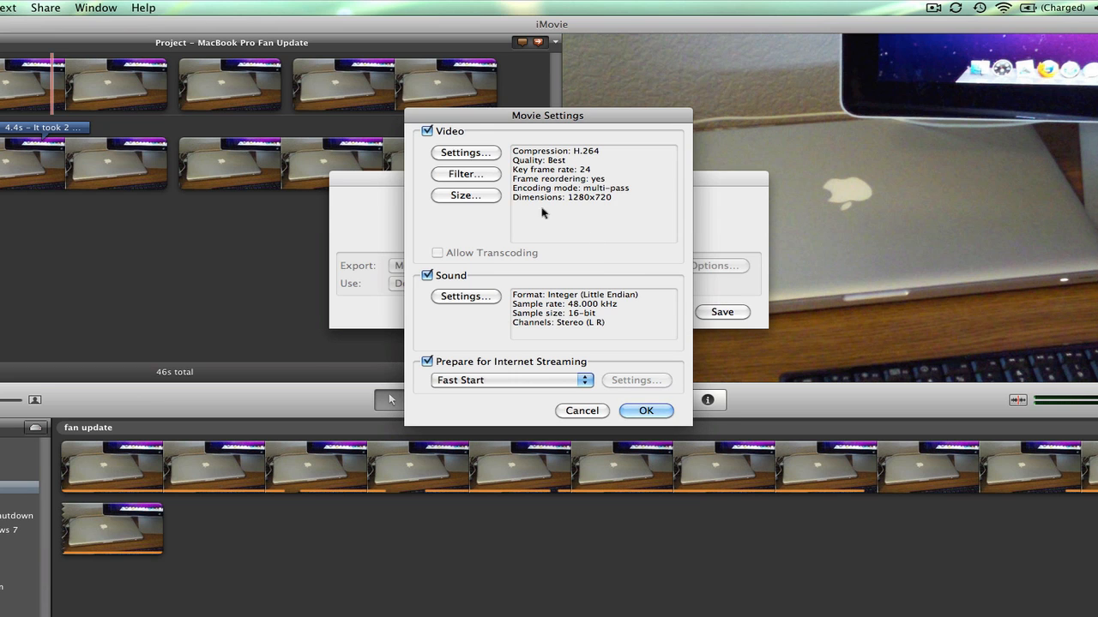
{"action": "left_click", "coordinate": [465, 196]}
{"action": "left_click", "coordinate": [496, 174]}
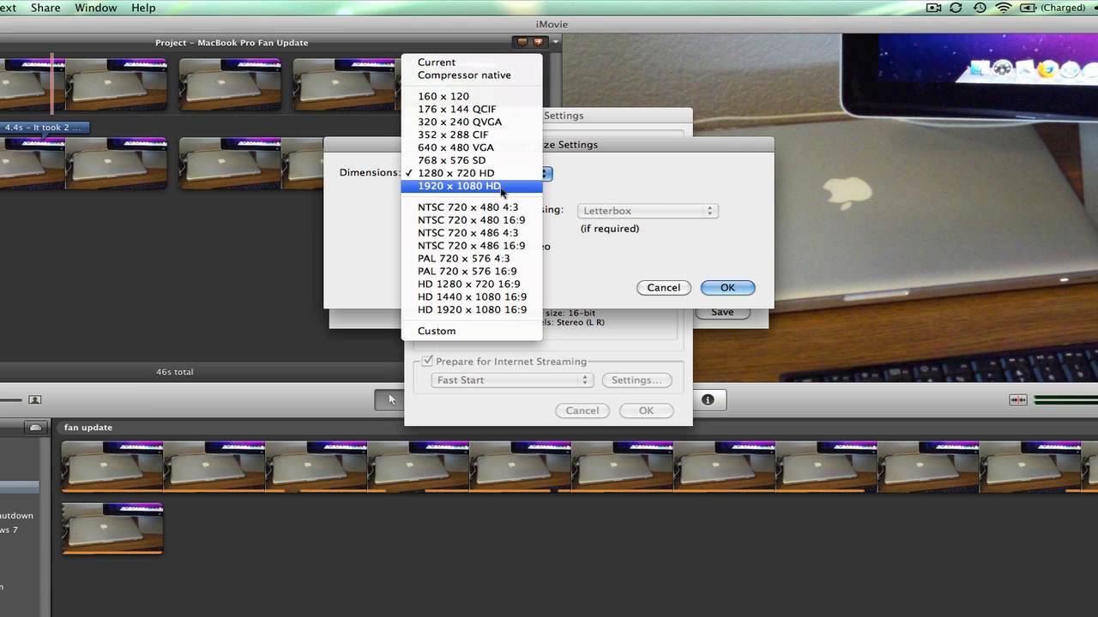
{"action": "left_click", "coordinate": [662, 287]}
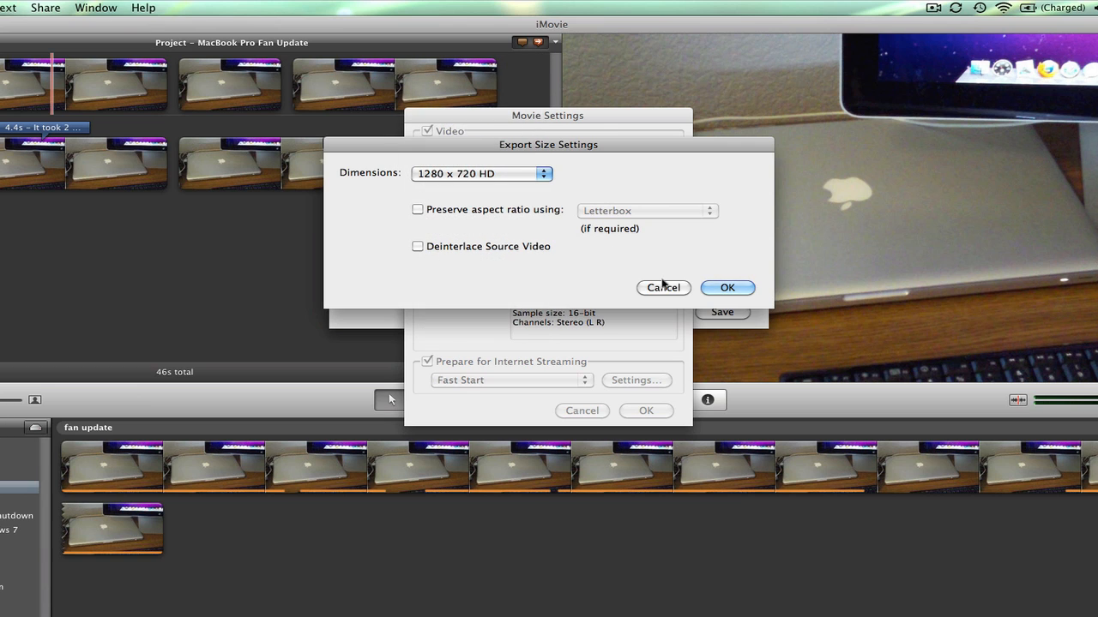
{"action": "left_click", "coordinate": [662, 287]}
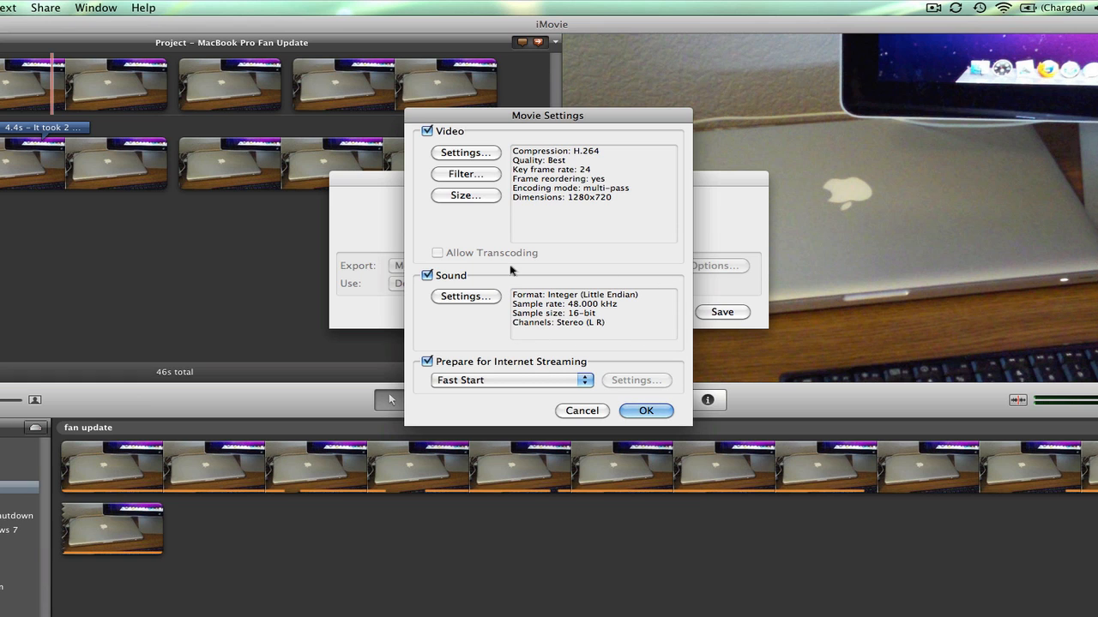
Step: Set the export's sound format to AAC and accept the movie settings
{"action": "left_click", "coordinate": [478, 301]}
{"action": "left_click", "coordinate": [549, 156]}
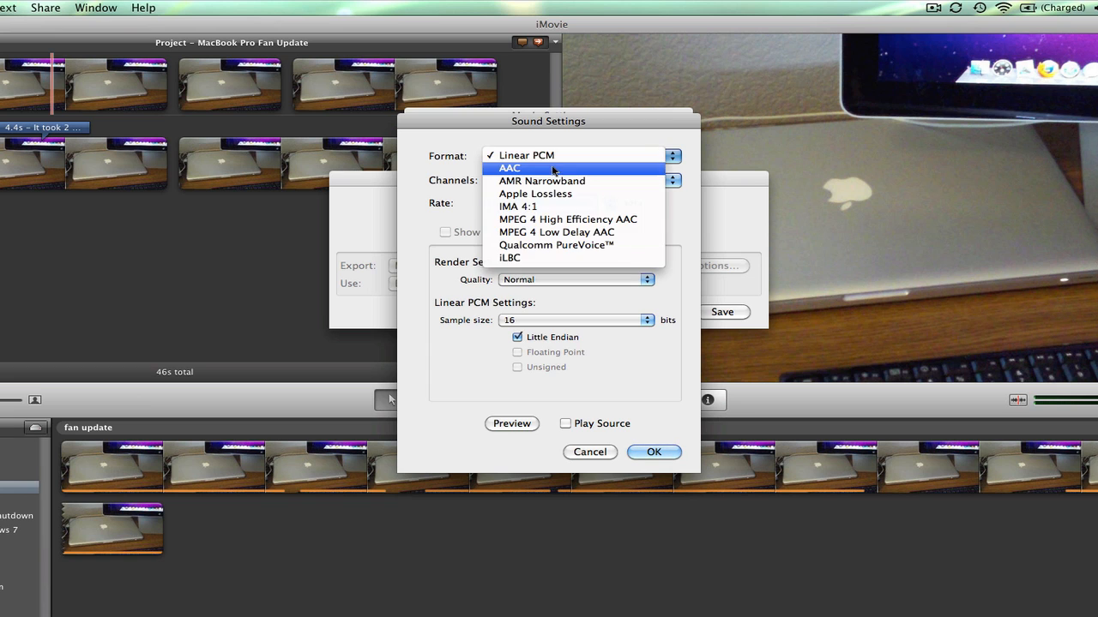
{"action": "left_click", "coordinate": [548, 170]}
{"action": "left_click", "coordinate": [645, 453]}
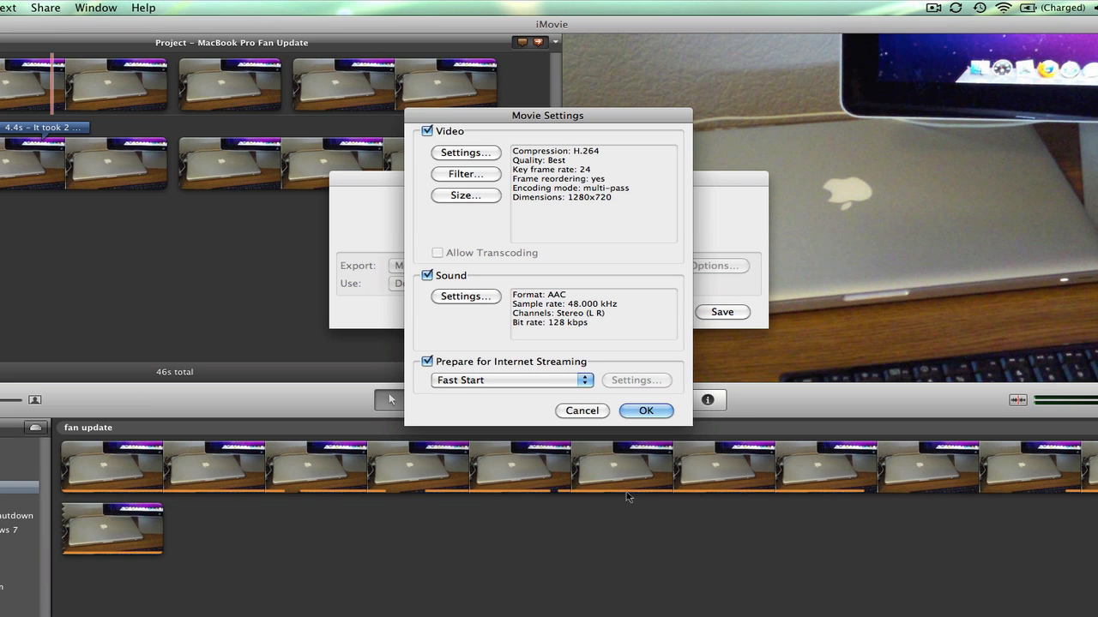
{"action": "left_click", "coordinate": [645, 411]}
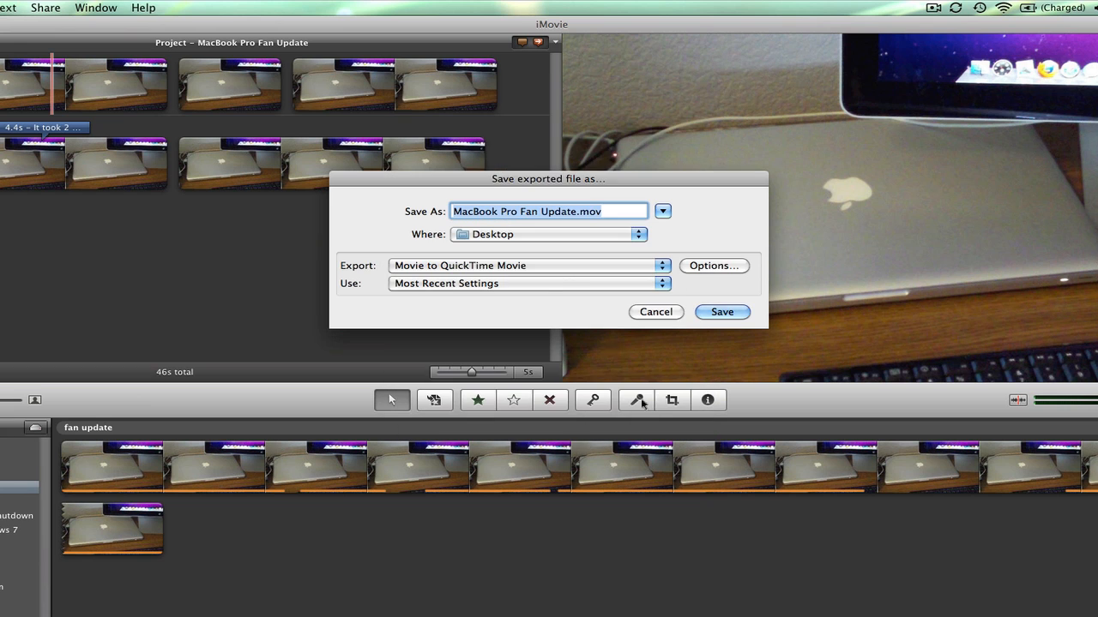
Step: Review the compression types available for the QuickTime export's video, and cancel the export without saving
{"action": "left_click", "coordinate": [700, 266]}
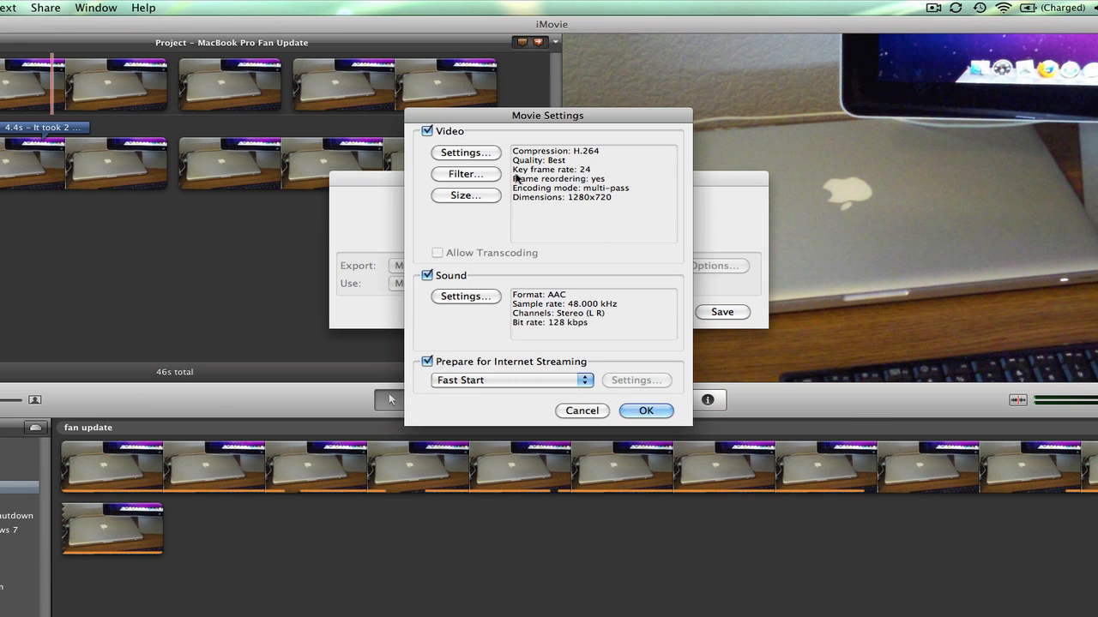
{"action": "left_click", "coordinate": [481, 152]}
{"action": "left_click", "coordinate": [512, 124]}
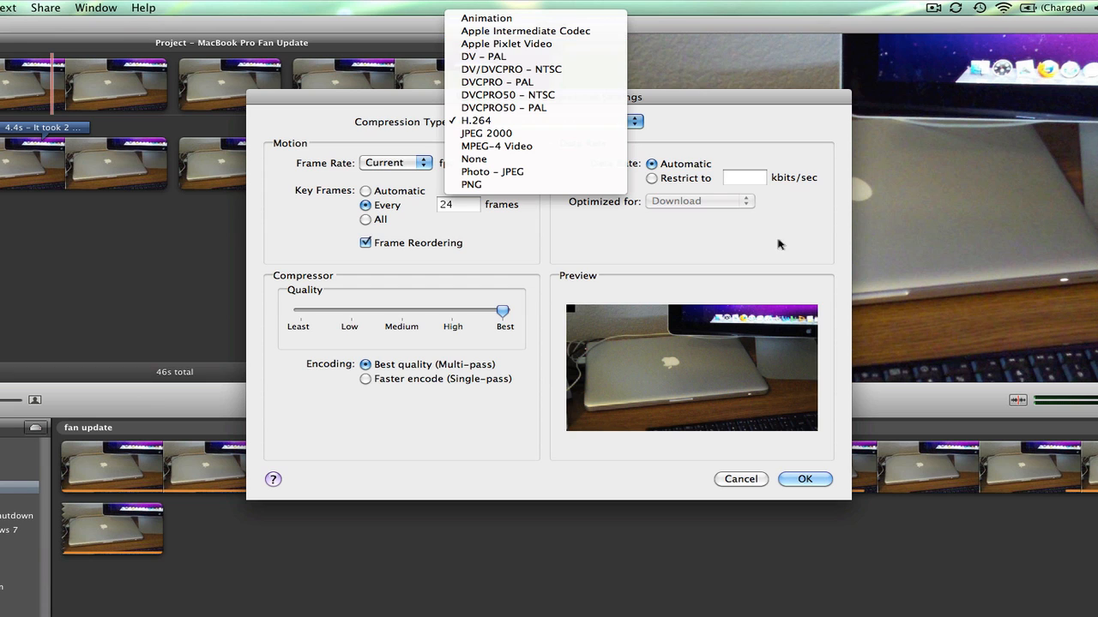
{"action": "left_click", "coordinate": [736, 226]}
{"action": "left_click", "coordinate": [739, 481]}
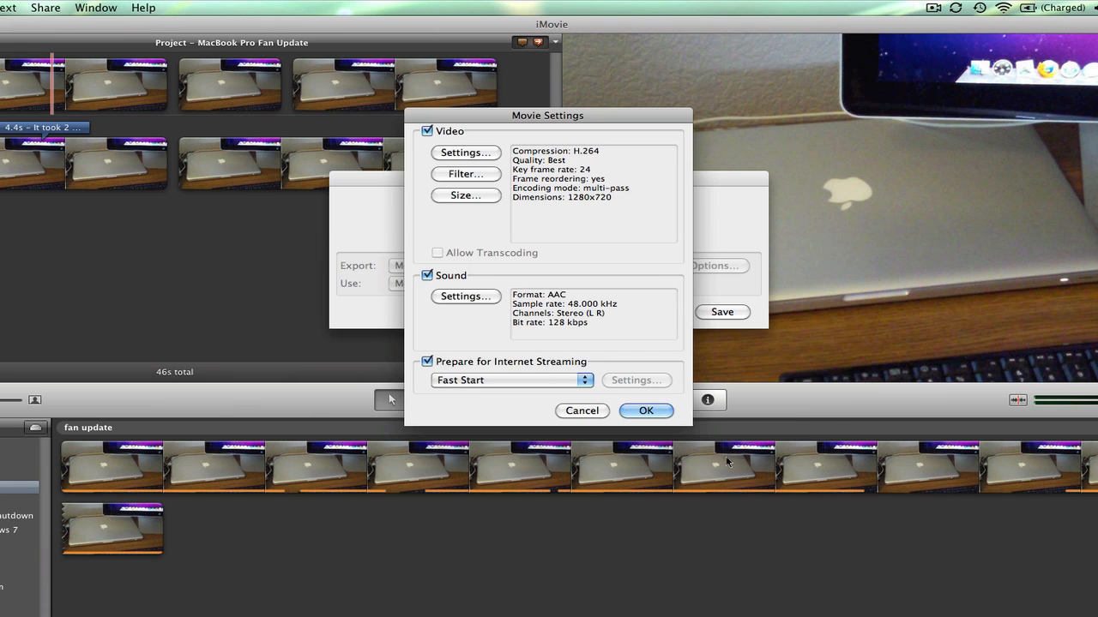
{"action": "left_click", "coordinate": [582, 410]}
{"action": "left_click", "coordinate": [656, 312]}
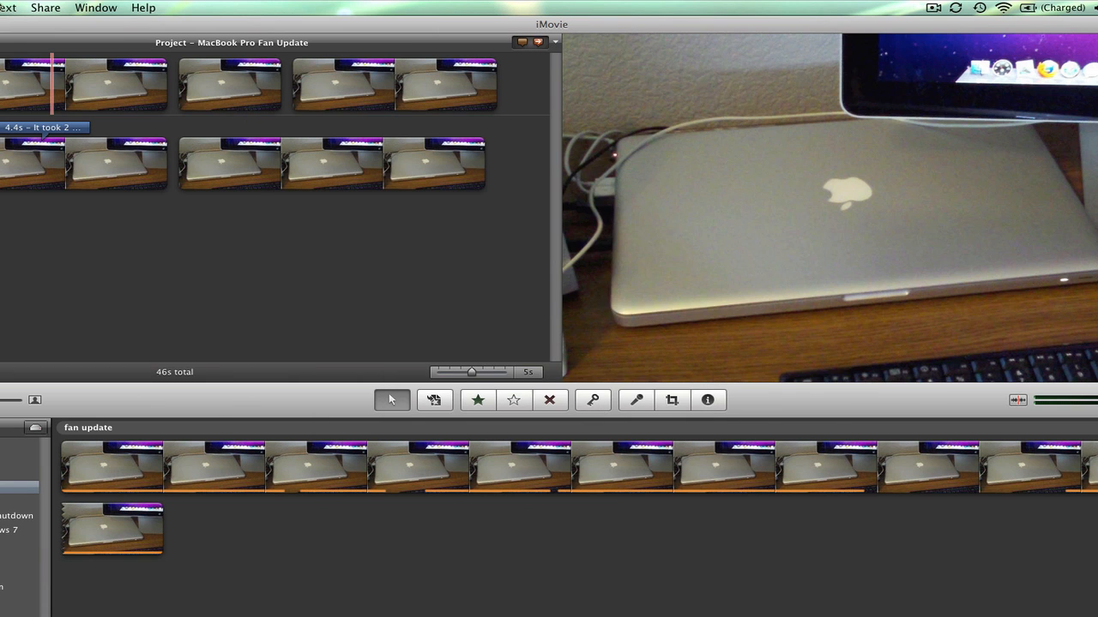
Step: Examine the size choices of the standard movie export, cancel it, and look over the project's other sharing options
{"action": "left_click", "coordinate": [57, 7]}
{"action": "left_click", "coordinate": [82, 100]}
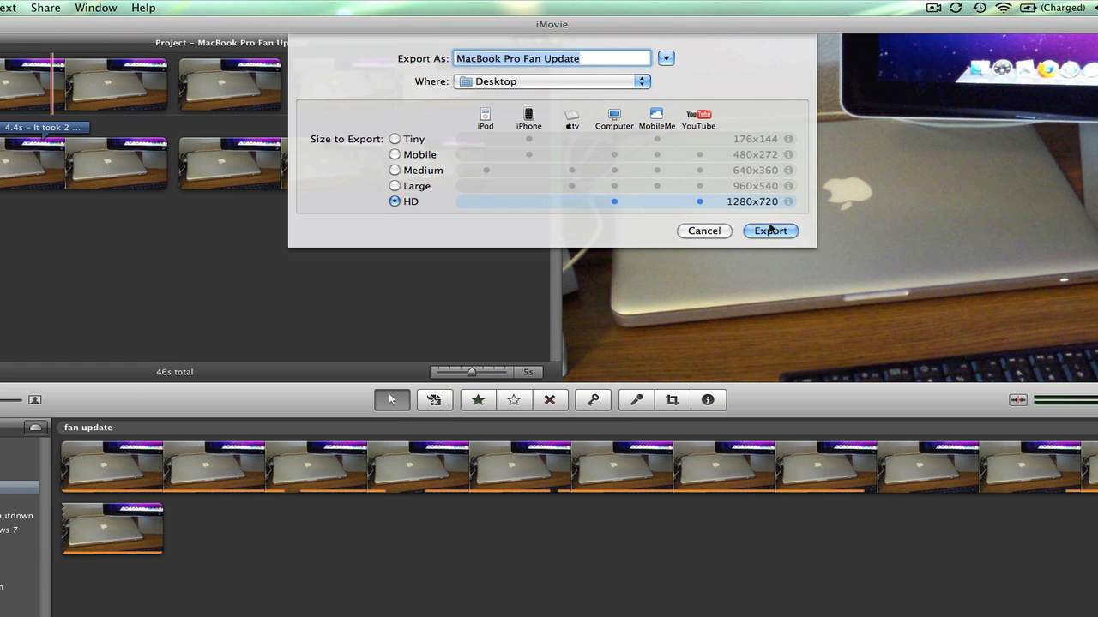
{"action": "left_click", "coordinate": [704, 230]}
{"action": "left_click", "coordinate": [194, 6]}
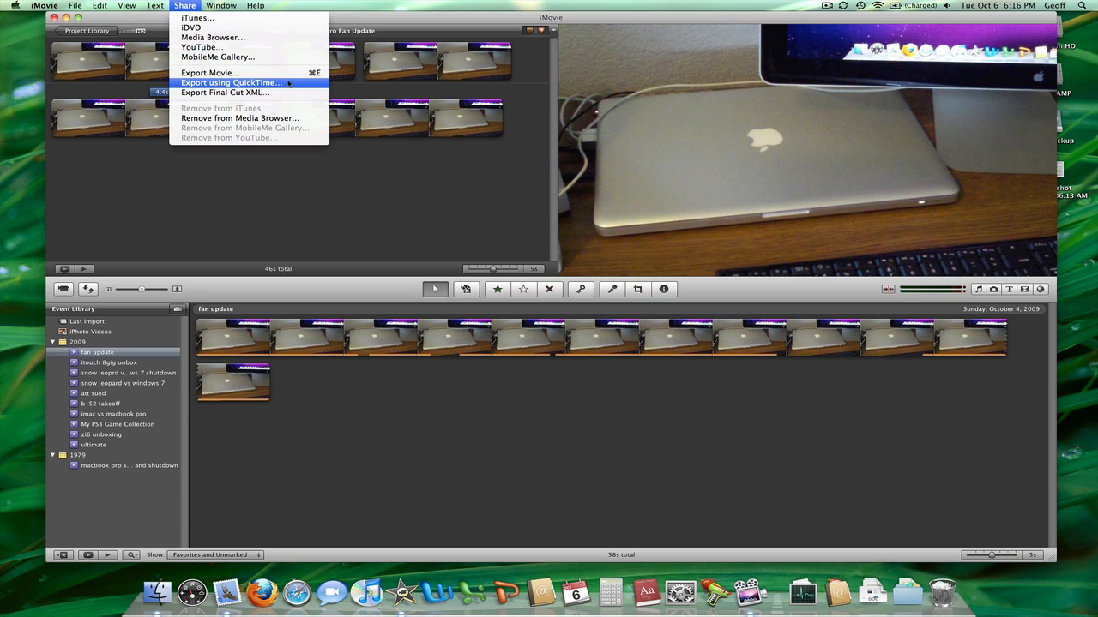
{"action": "left_click", "coordinate": [414, 199]}
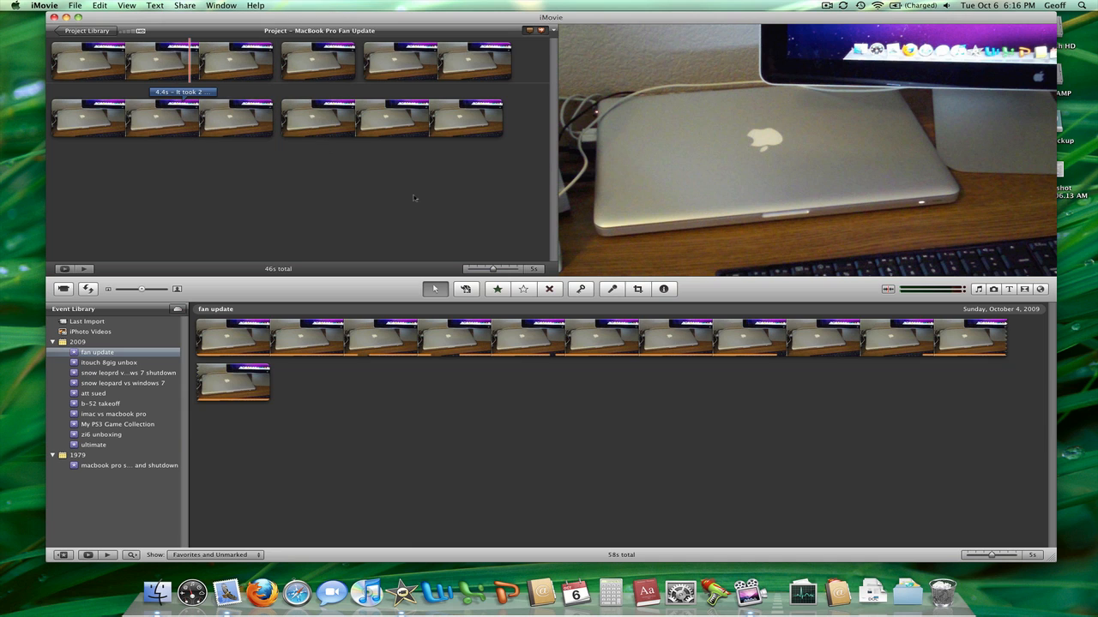